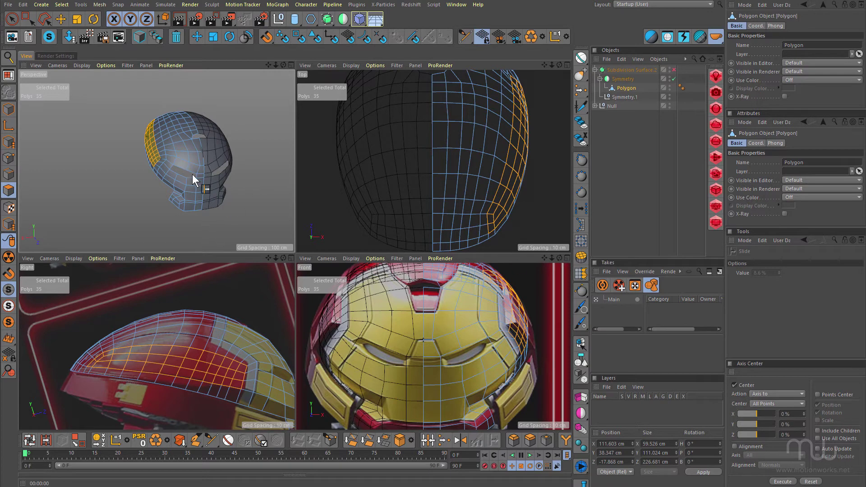
Maximize the Perspective view, orbit to inspect the yellow side strip, then switch to the Front view
middle_click(209, 175)
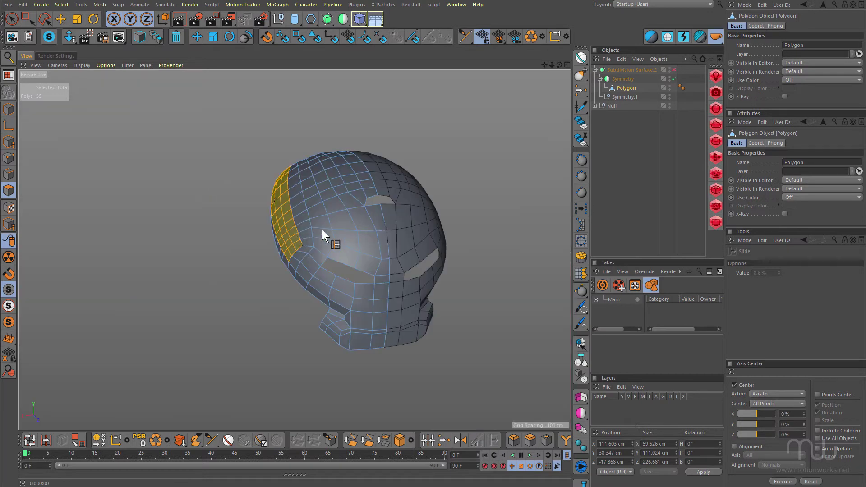
alt+drag(322, 230, 404, 245)
alt+drag(278, 224, 284, 189)
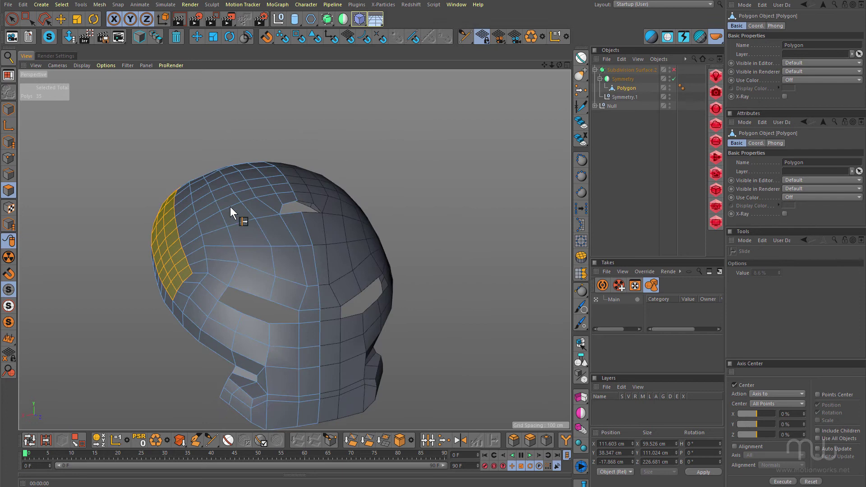
alt+drag(231, 208, 210, 229)
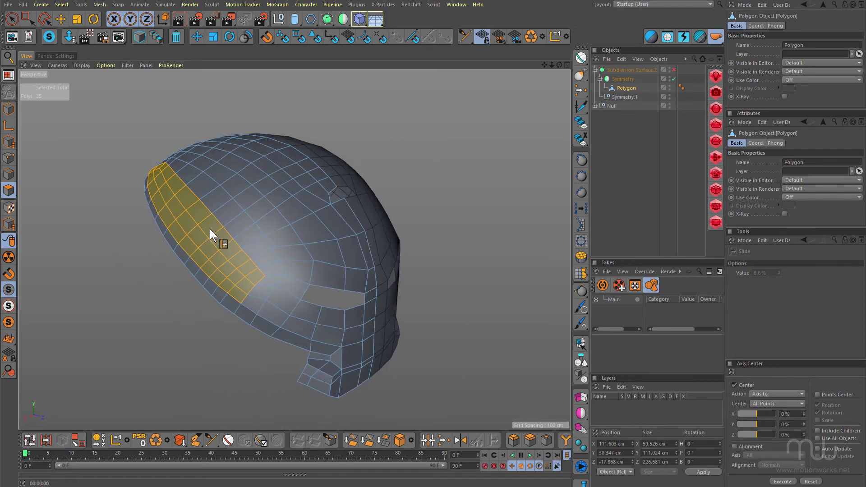
alt+right_drag(210, 230, 278, 215)
alt+drag(277, 215, 224, 154)
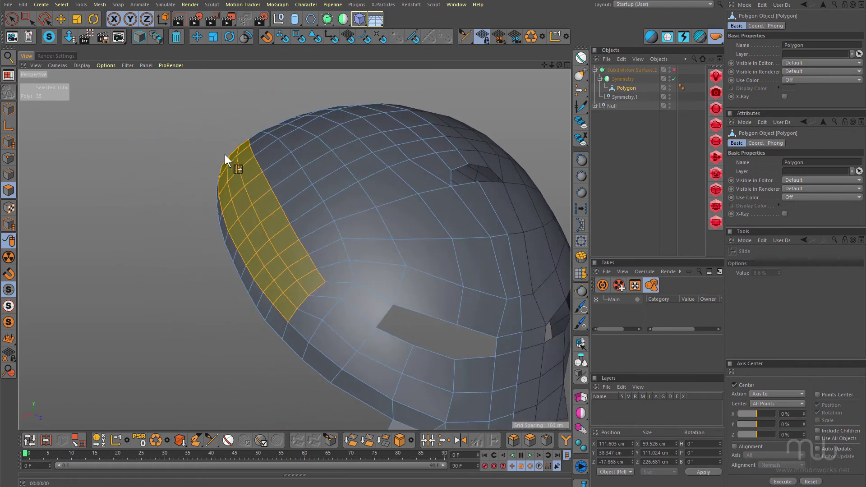
alt+drag(332, 267, 333, 220)
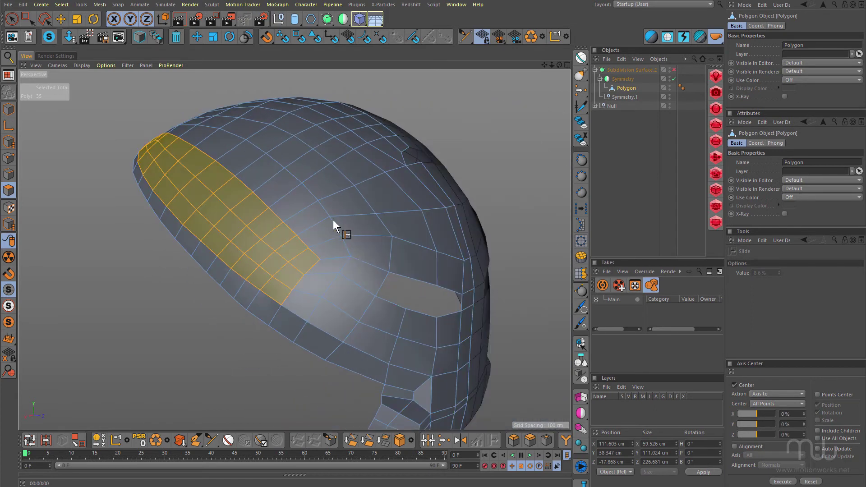
key(F4)
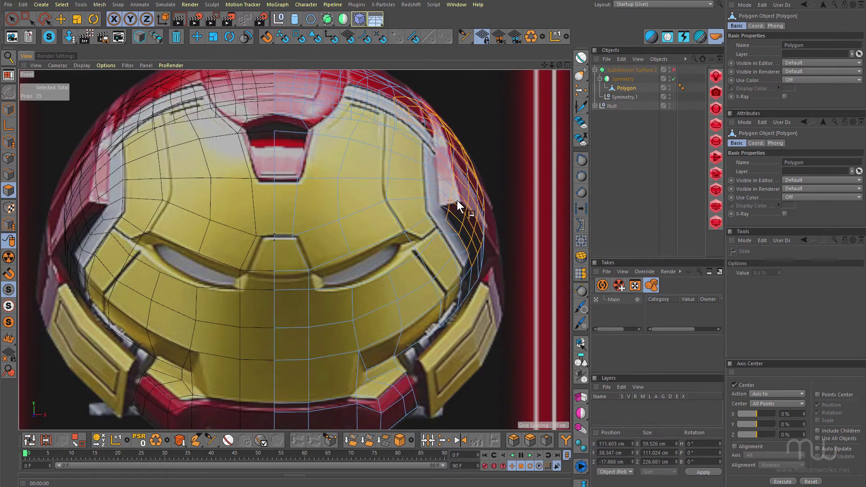
Return to four views and compare against the red Hulkbuster reference photo in Photos, then close it
middle_click(429, 262)
key(alt+Tab)
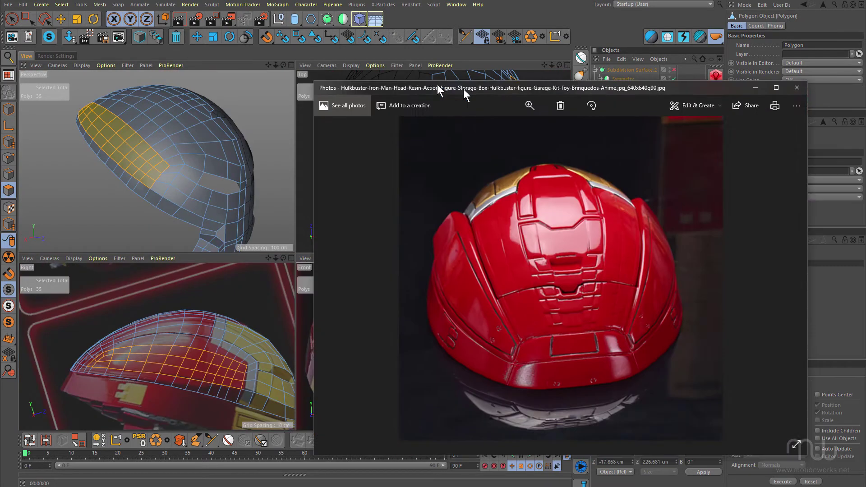
drag(437, 85, 313, 62)
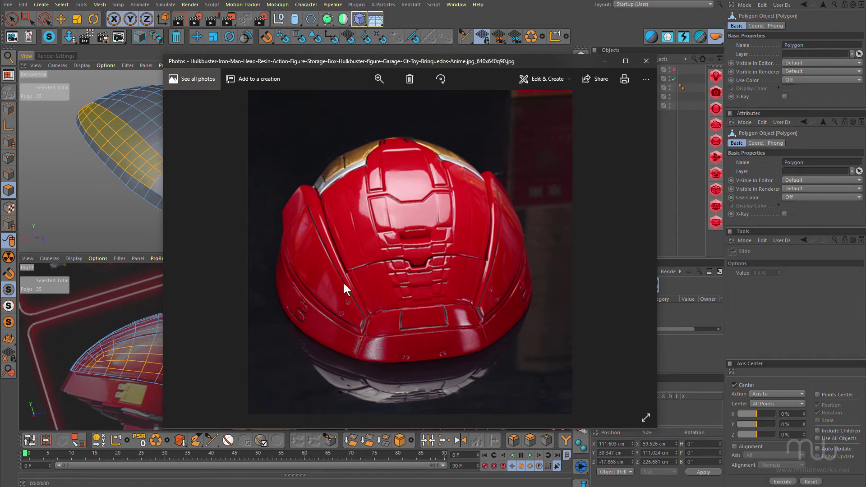
key(alt+Tab)
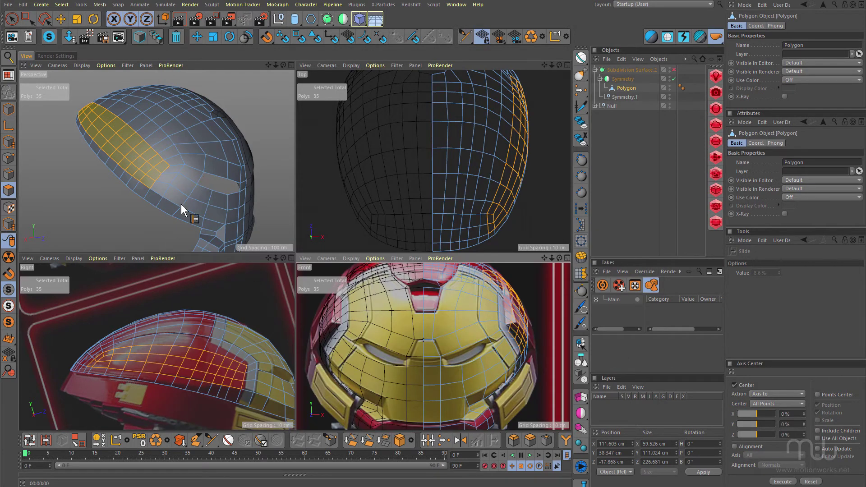
Zoom the Right view onto the side strip and orbit the Perspective view until the strip faces the camera
scroll(233, 369, up, 3)
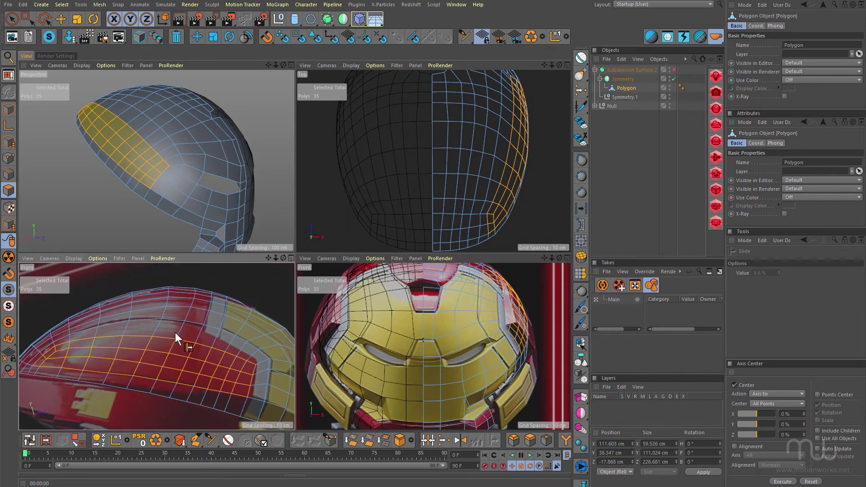
middle_click(177, 173)
alt+drag(229, 203, 272, 248)
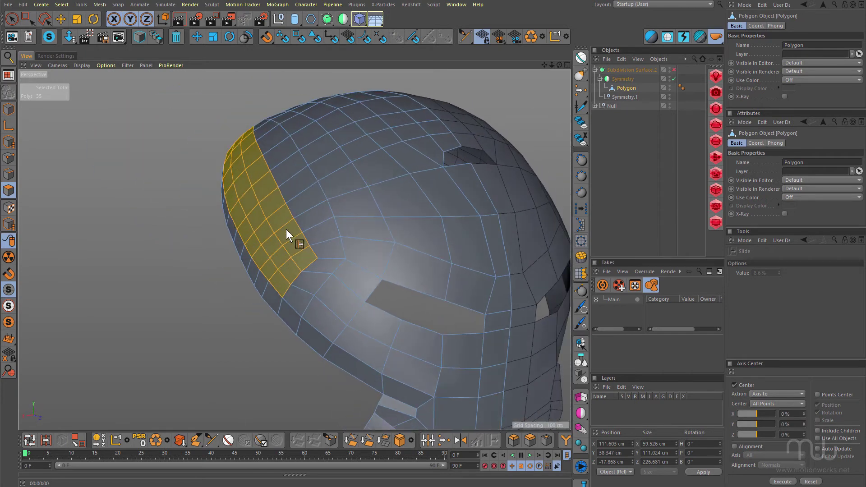
middle_click(331, 271)
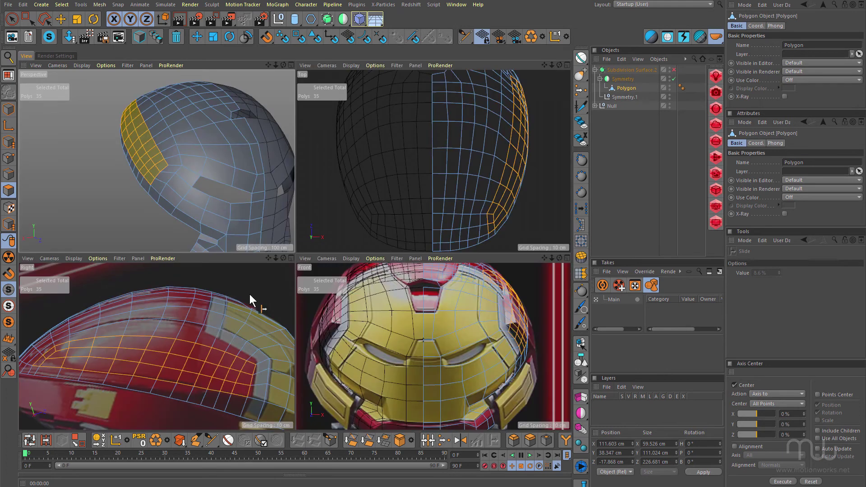
mouse_move(199, 350)
alt+middle_down()
mouse_move(193, 337)
mouse_move(203, 338)
alt+middle_up()
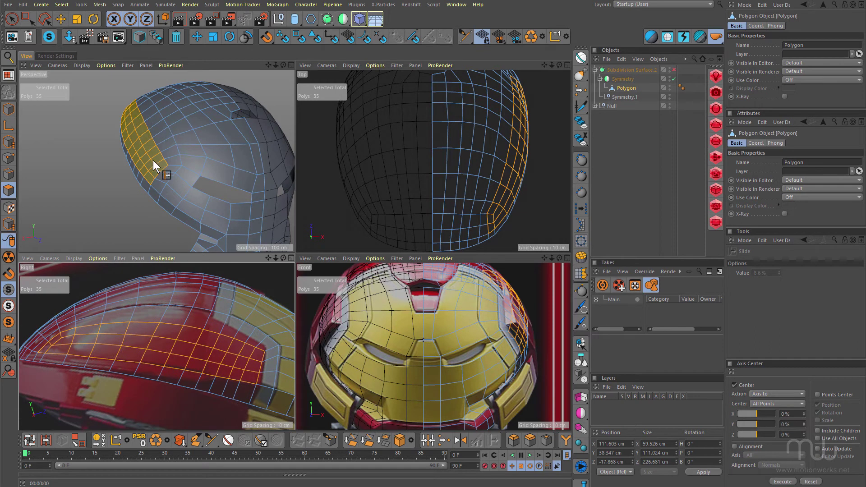
alt+drag(153, 161, 151, 137)
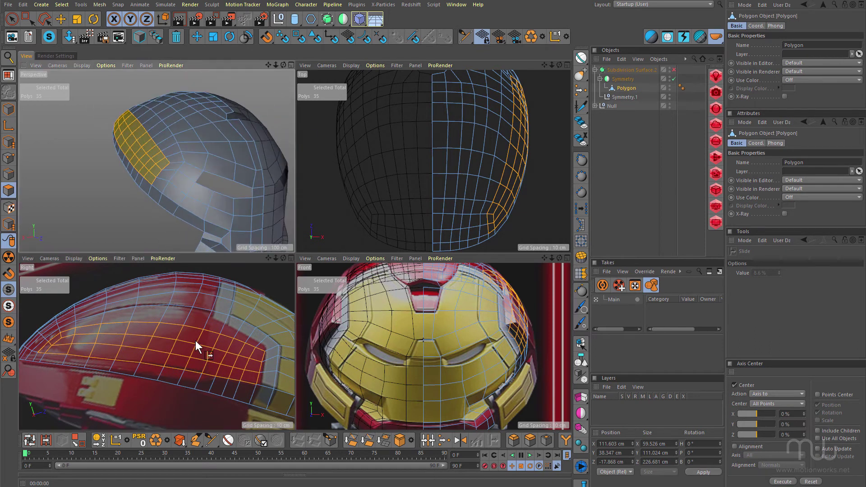
Try an inward extrusion of the side strip, then undo it
middle_click(191, 177)
alt+drag(262, 237, 247, 241)
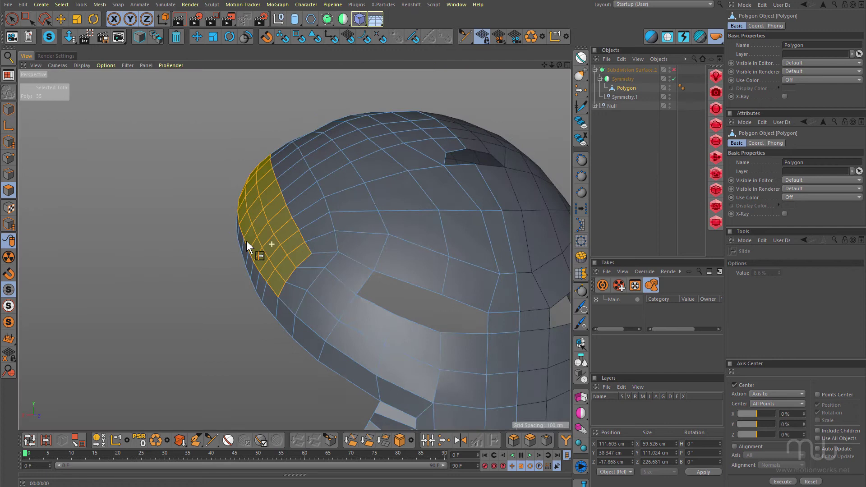
click(530, 440)
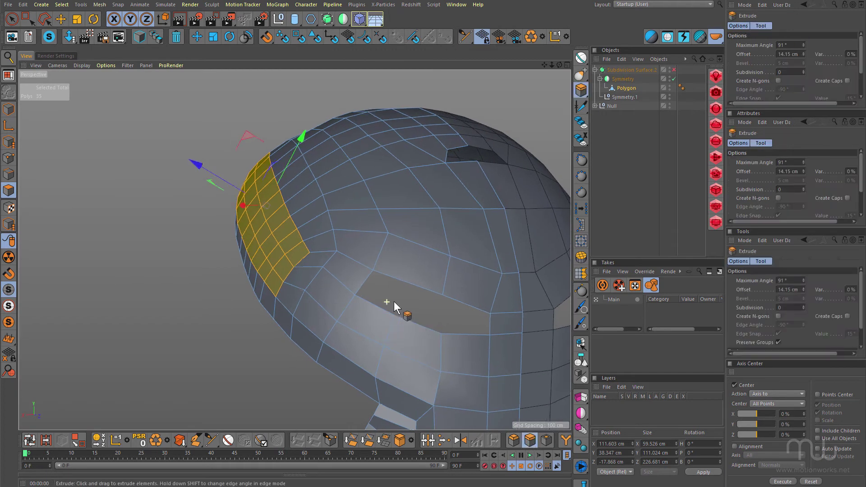
drag(396, 301, 263, 274)
key(ctrl+z)
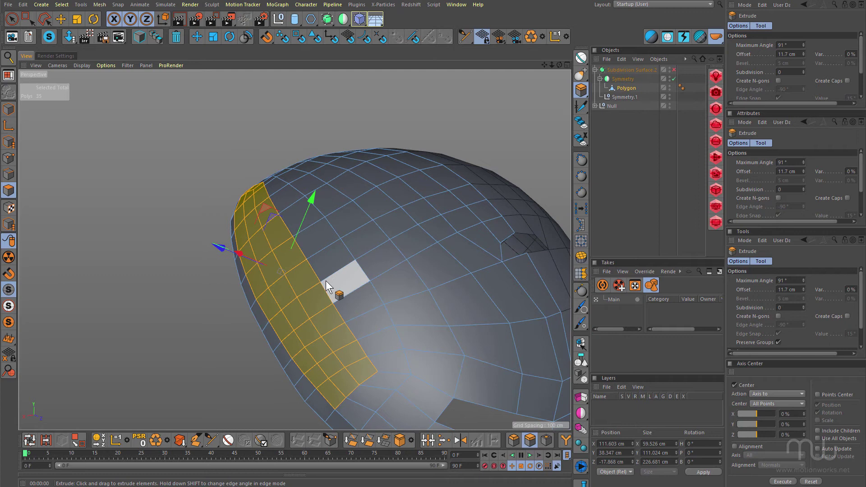
Orbit along the strip's lower edge and Live-Select that polygon row into the selection, 47 polygons total
alt+drag(321, 289, 268, 214)
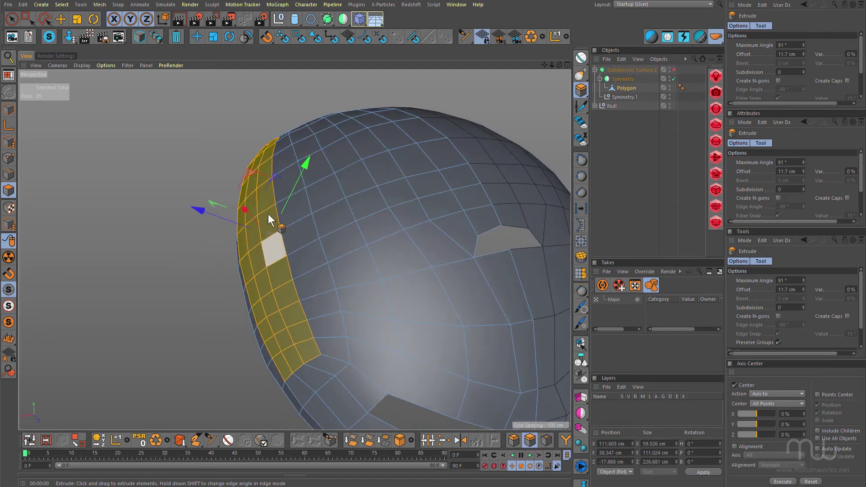
alt+drag(279, 146, 309, 168)
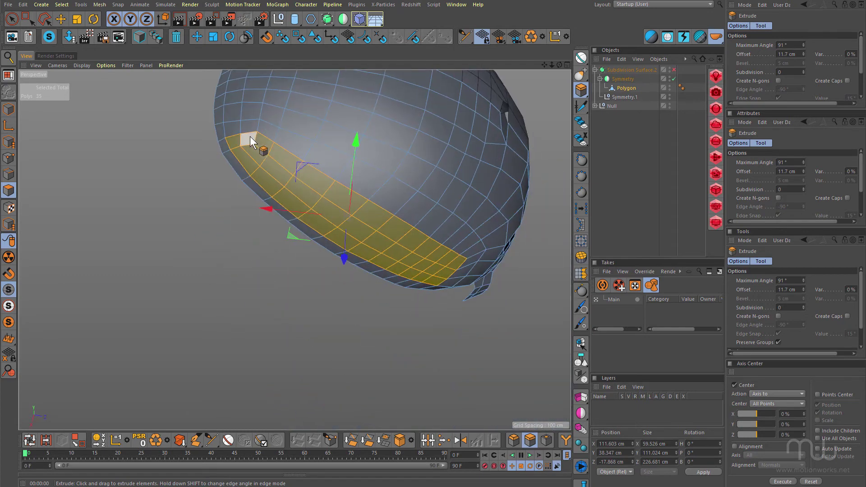
alt+drag(250, 136, 217, 216)
alt+drag(116, 285, 280, 298)
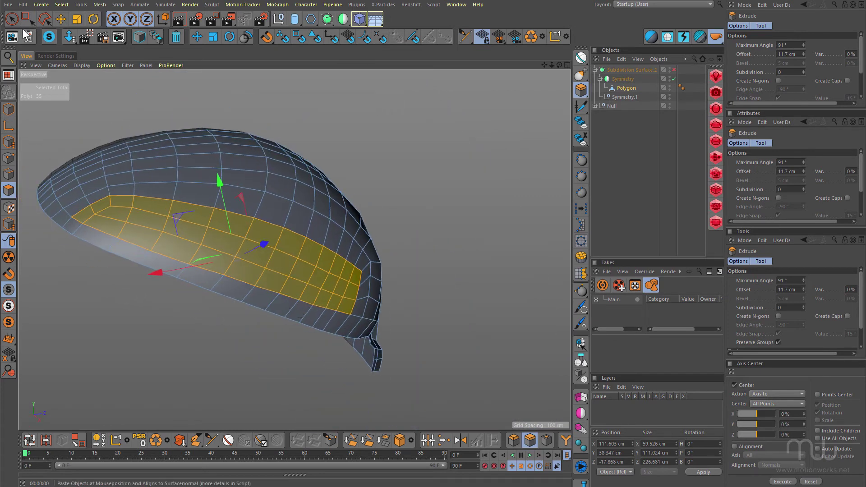
key(space)
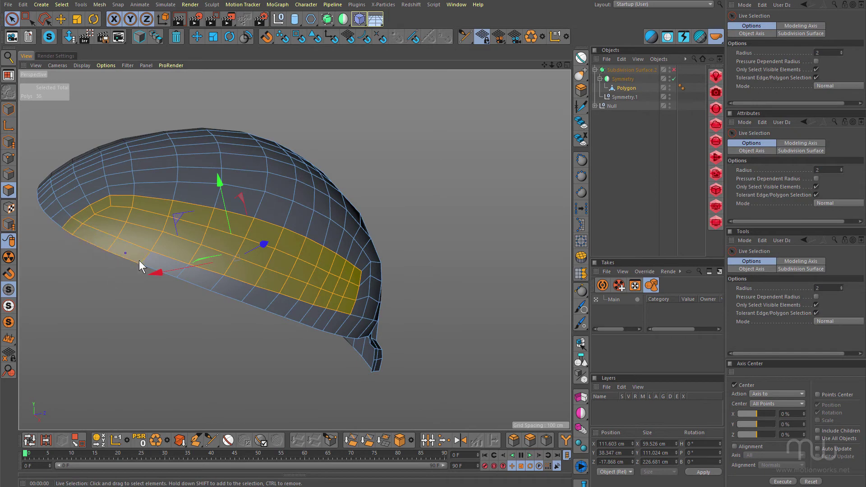
mouse_move(139, 260)
shift+mouse_down()
mouse_move(326, 322)
mouse_move(326, 303)
mouse_move(217, 259)
mouse_move(326, 283)
shift+mouse_up()
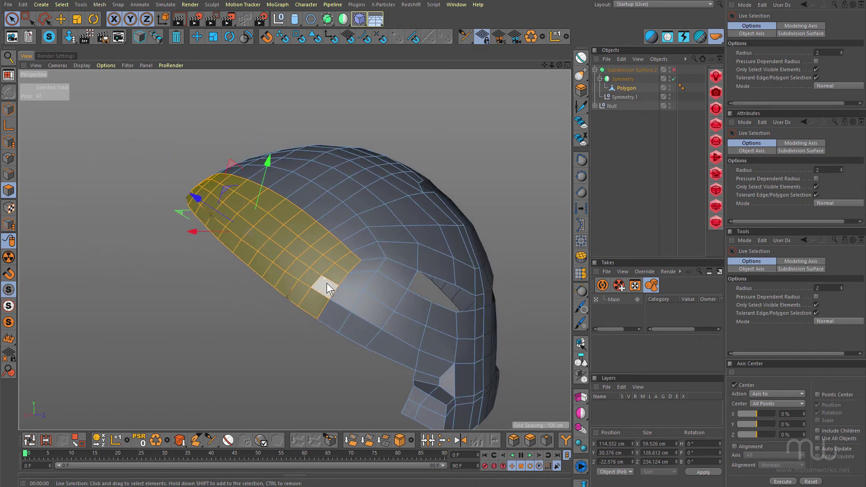
Extrude the 47-polygon strip outward by 13.1 cm and view the raised plate from another angle
click(532, 440)
alt+drag(433, 384, 356, 335)
middle_click(356, 335)
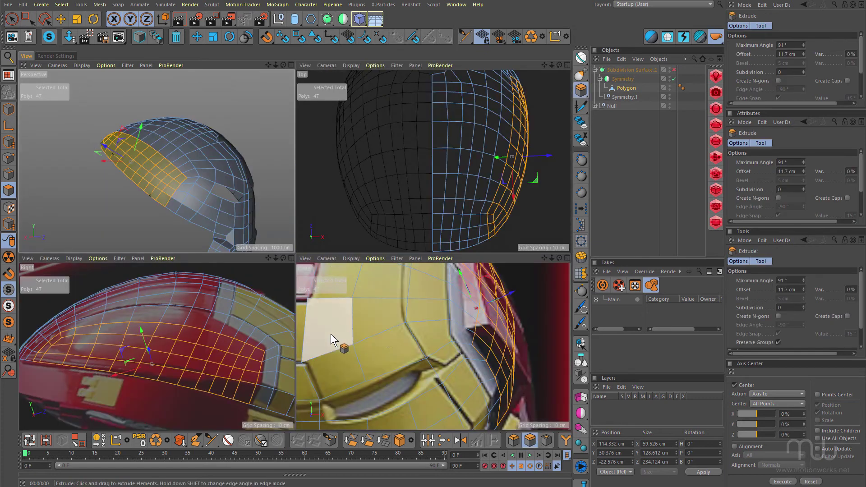
drag(459, 405, 510, 398)
alt+drag(192, 202, 155, 198)
middle_click(233, 196)
alt+drag(232, 196, 269, 263)
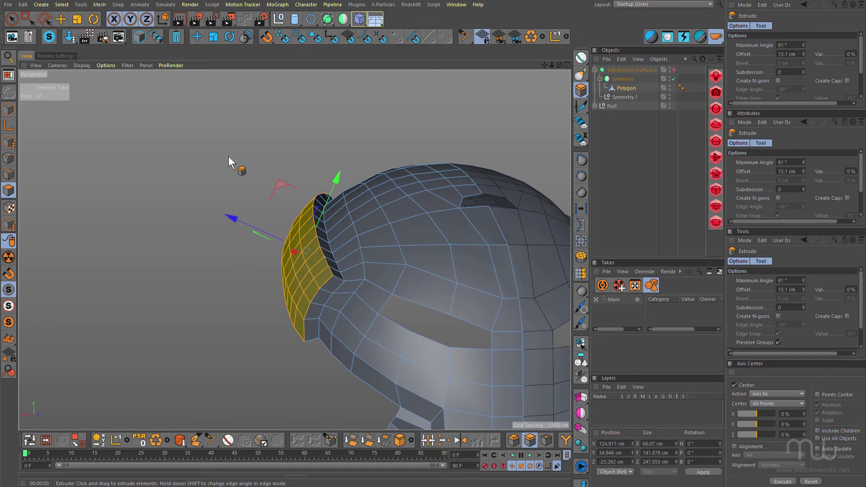
Split the extruded strip off into Polygon.1 and clear the helmet's polygon selection
key(u)
key(p)
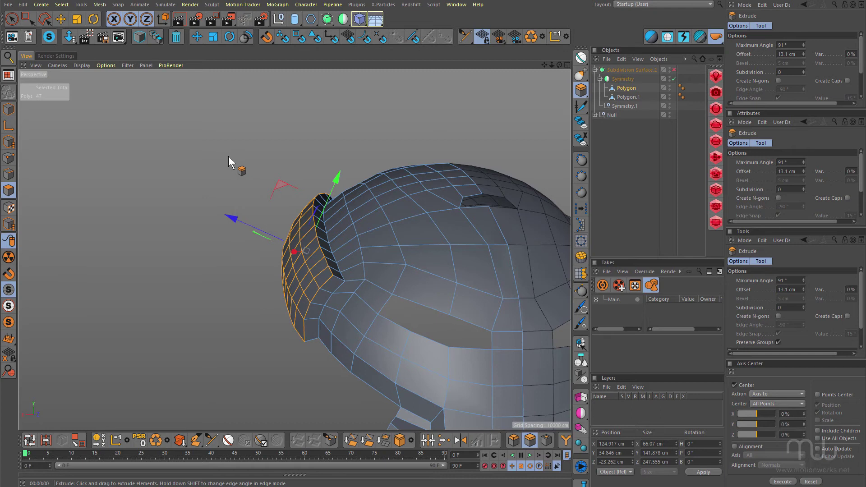
key(ctrl+shift+a)
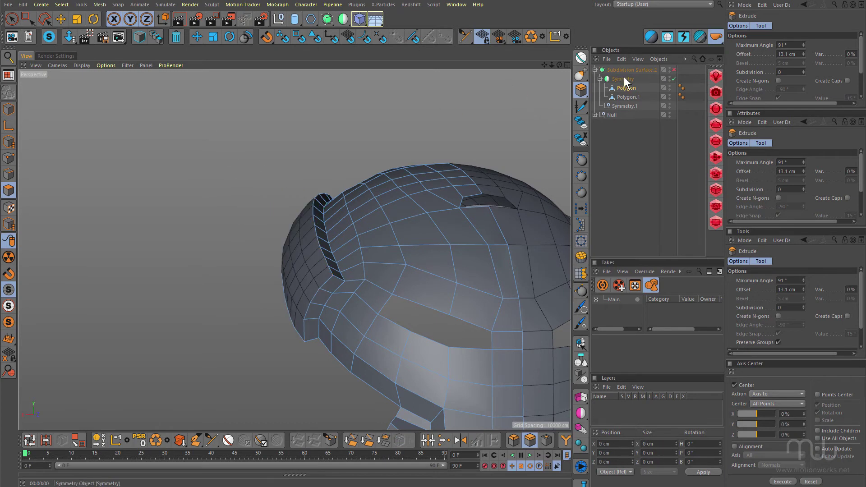
Inspect Polygon.1 on its own by hiding the helmet Polygon, then show the helmet again
click(633, 98)
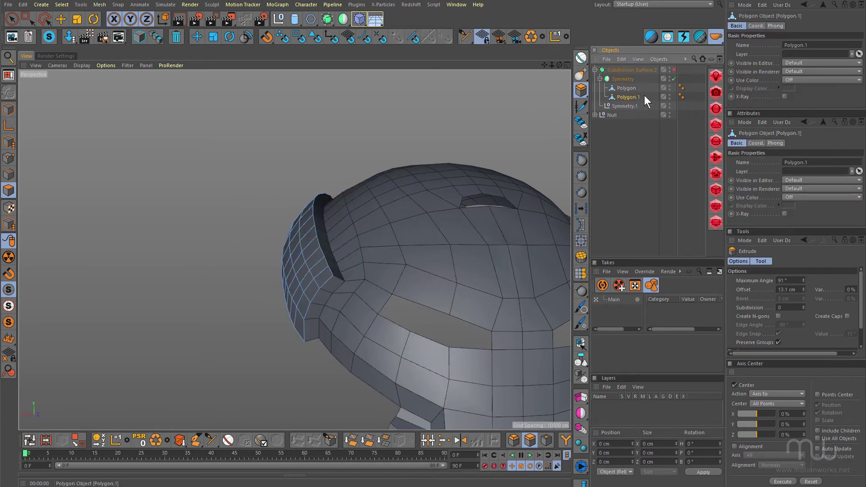
click(669, 87)
alt+drag(276, 255, 470, 224)
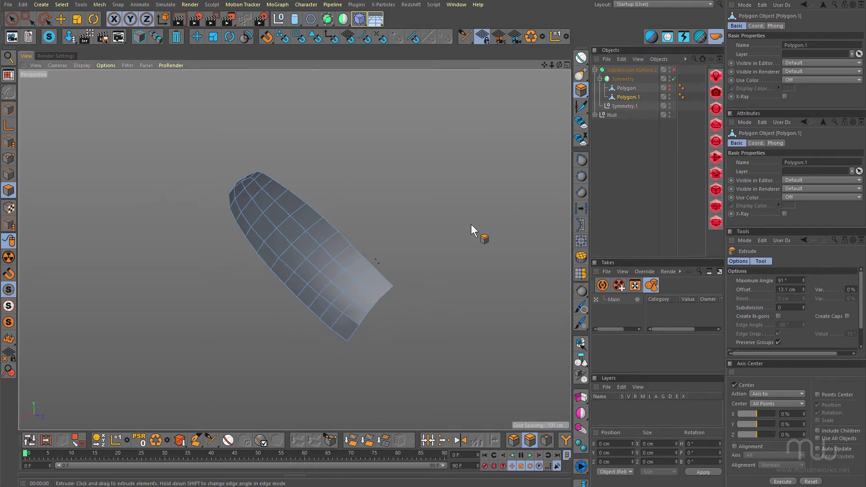
click(669, 87)
alt+drag(462, 219, 277, 234)
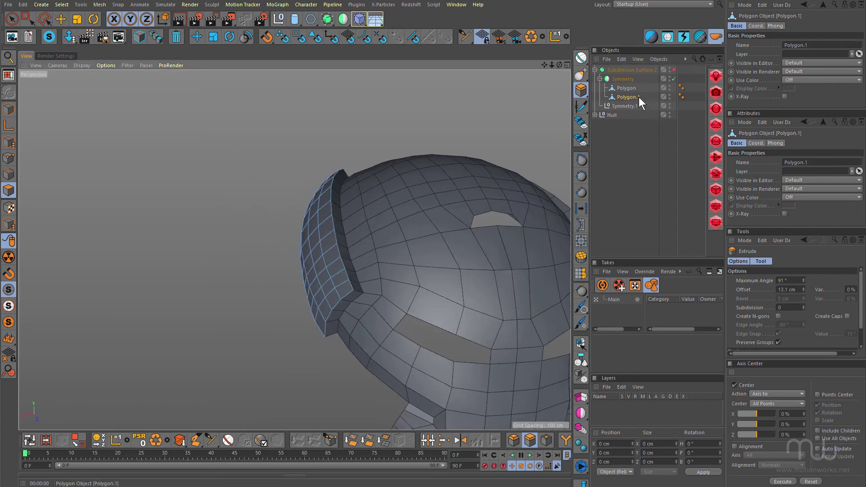
Loop-select the polygon ring bordering the strip on the helmet Polygon and delete it
click(625, 88)
alt+drag(363, 255, 351, 219)
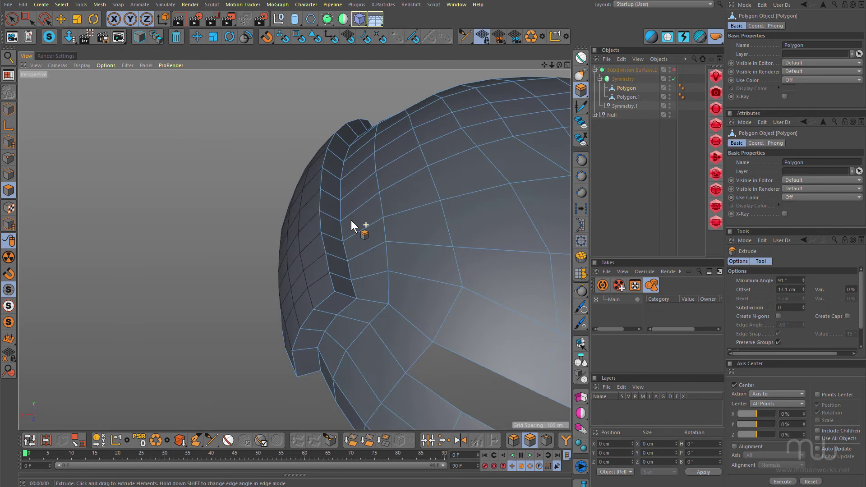
right_click(351, 220)
click(364, 240)
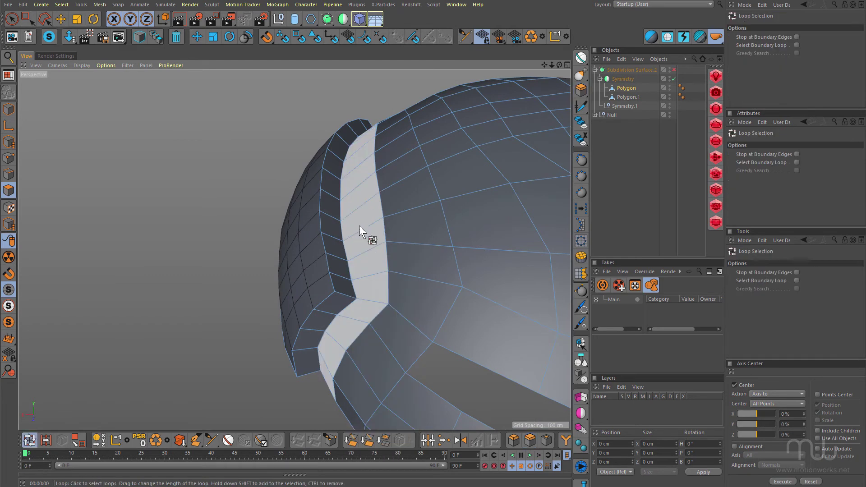
click(346, 285)
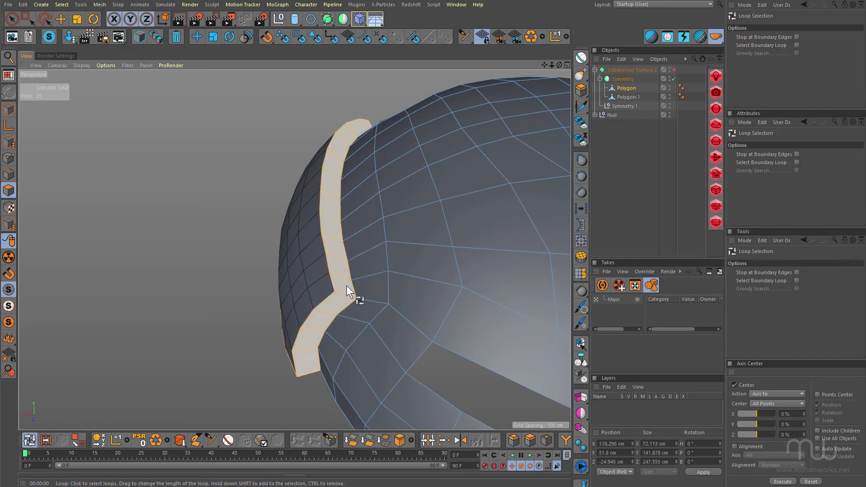
click(176, 38)
mouse_move(355, 232)
alt+mouse_down()
mouse_move(406, 234)
mouse_move(364, 230)
mouse_move(345, 210)
mouse_move(360, 222)
alt+mouse_up()
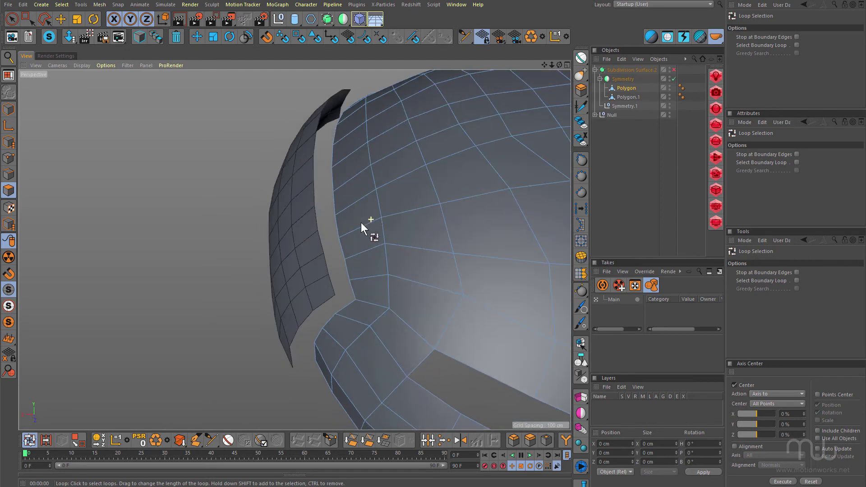
On Polygon.1, Live-Select the three polygons at the lower end of the strip
click(627, 98)
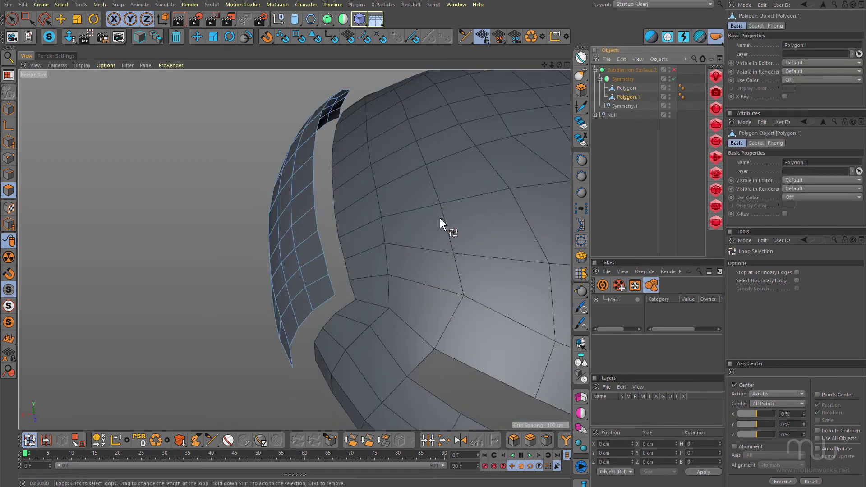
alt+drag(440, 217, 403, 190)
key(9)
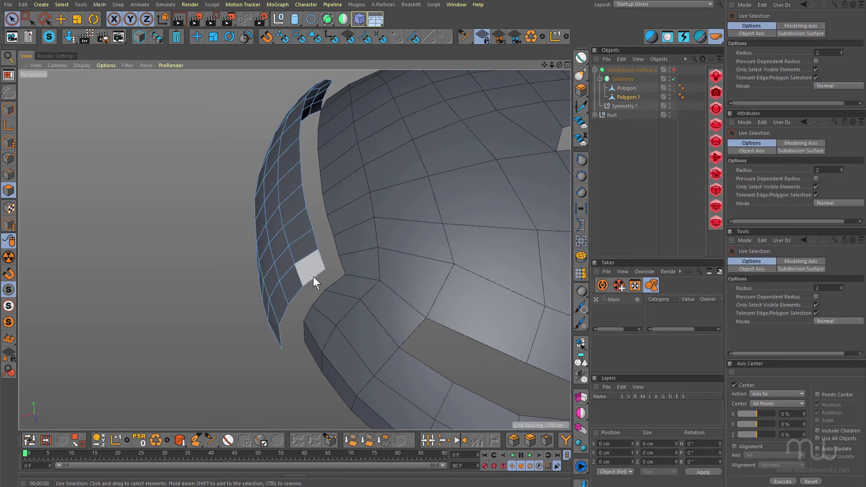
key(u)
key(l)
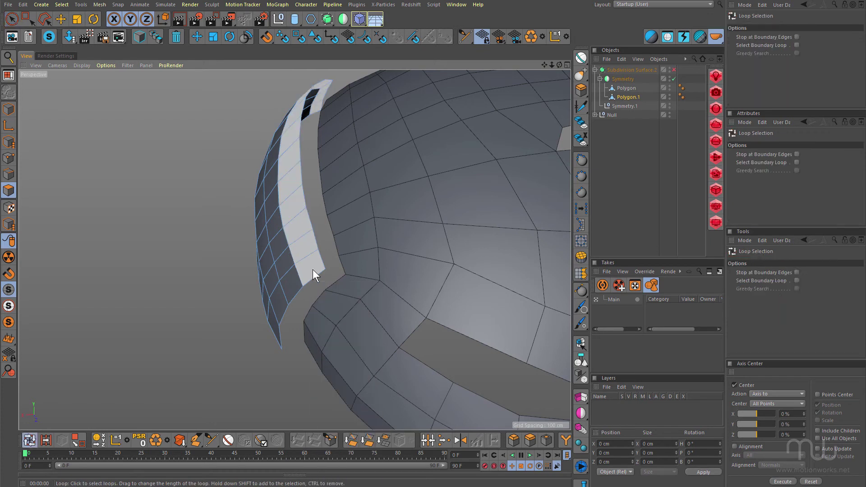
alt+drag(300, 258, 292, 199)
alt+drag(295, 132, 261, 162)
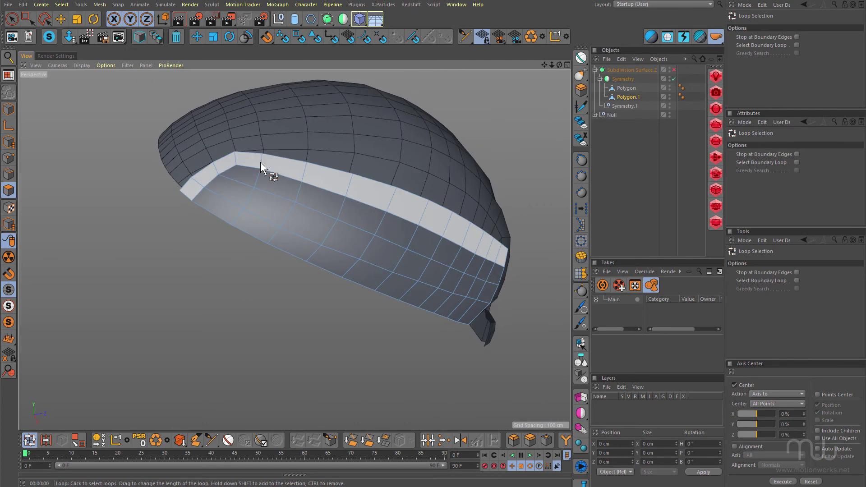
click(13, 19)
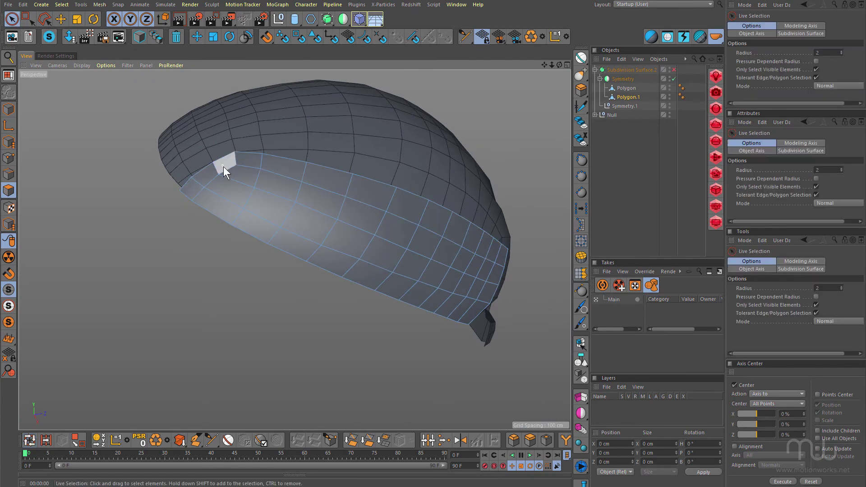
mouse_move(223, 167)
mouse_down()
mouse_move(198, 189)
mouse_move(213, 201)
mouse_move(348, 235)
mouse_move(252, 204)
mouse_move(337, 217)
mouse_move(268, 202)
mouse_up()
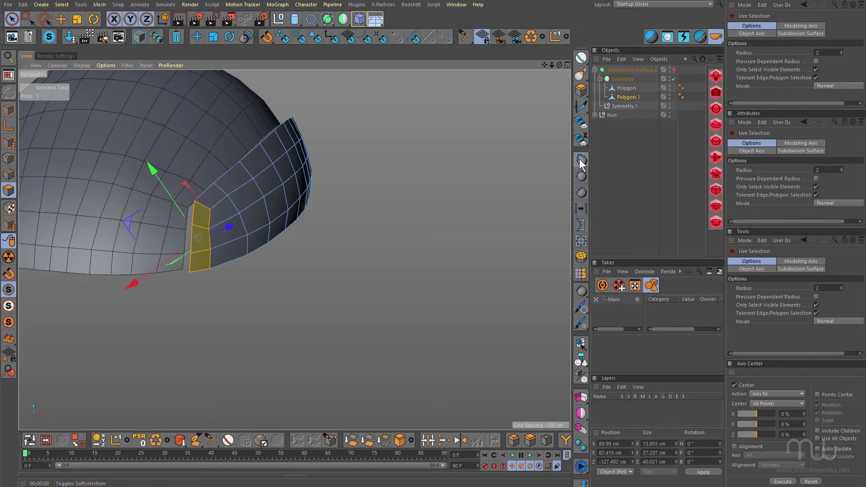
With the Move tool, enable Soft Selection and increase its radius to 267.305 cm
key(e)
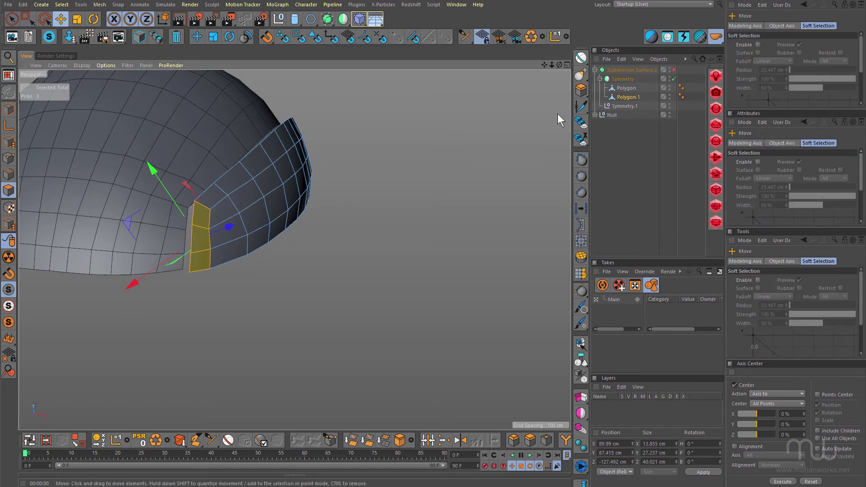
click(581, 161)
alt+drag(390, 194, 196, 227)
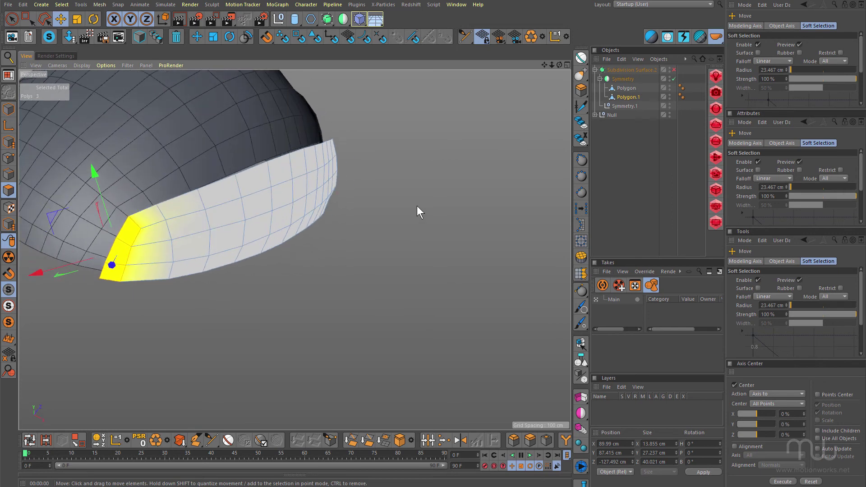
click(582, 308)
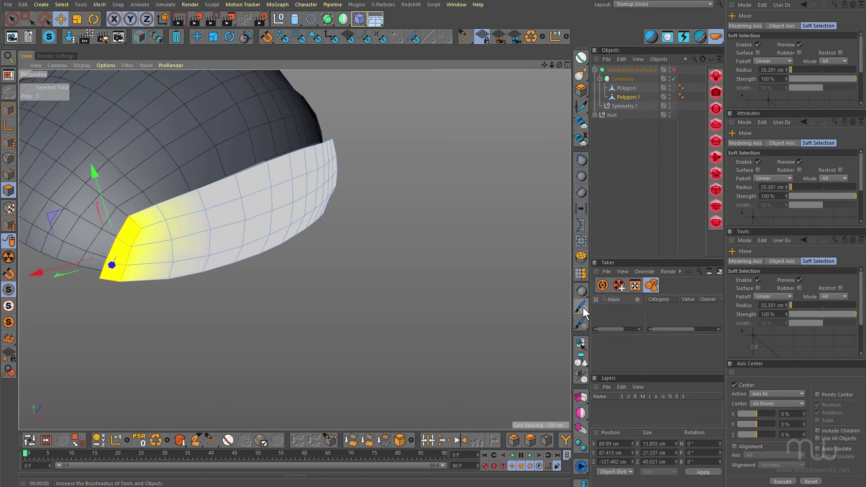
click(583, 307)
click(582, 307)
click(582, 308)
click(582, 308)
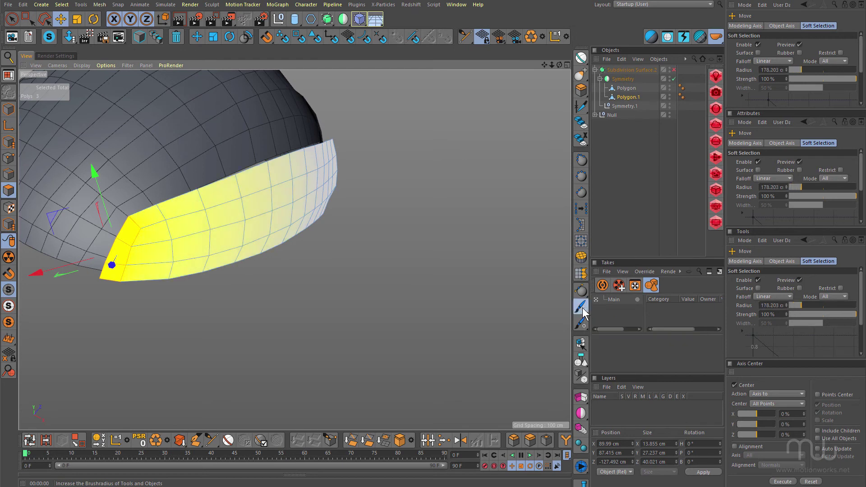
click(582, 307)
alt+drag(364, 220, 271, 179)
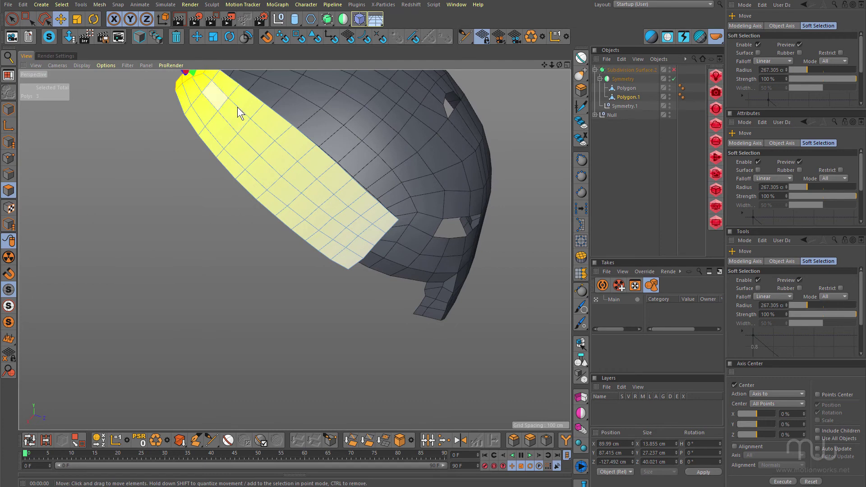
alt+drag(368, 255, 303, 187)
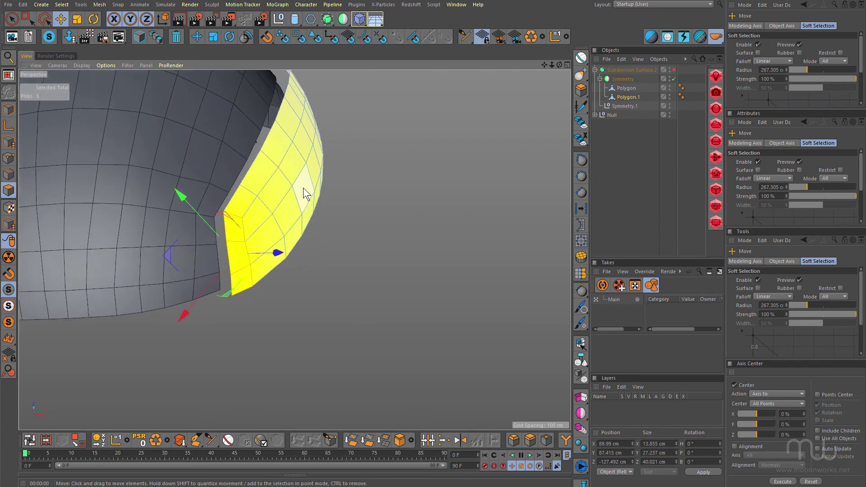
Normal Move the strip end inward to X 83.708, Y 78.991, Z -122.715 cm and check the curve
key(v)
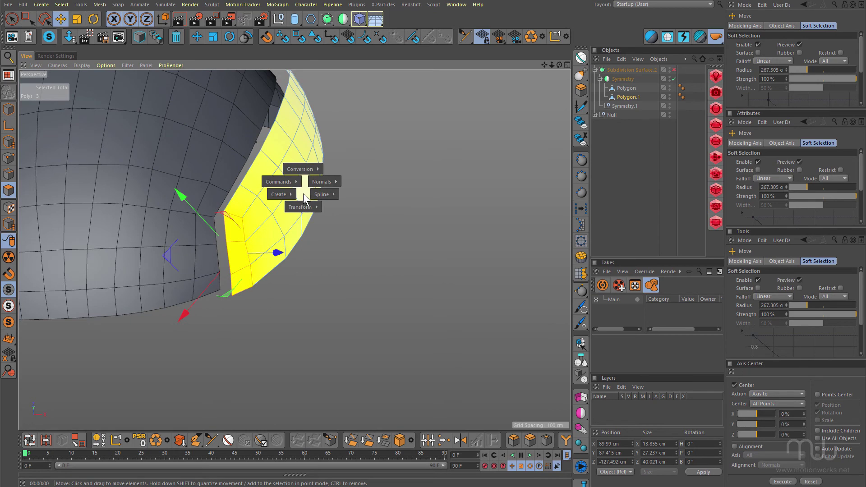
mouse_move(301, 206)
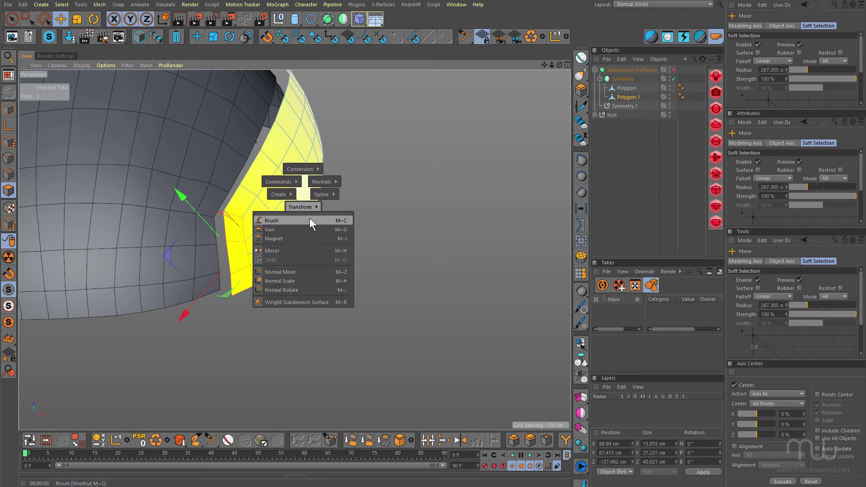
click(303, 271)
alt+drag(261, 236, 331, 322)
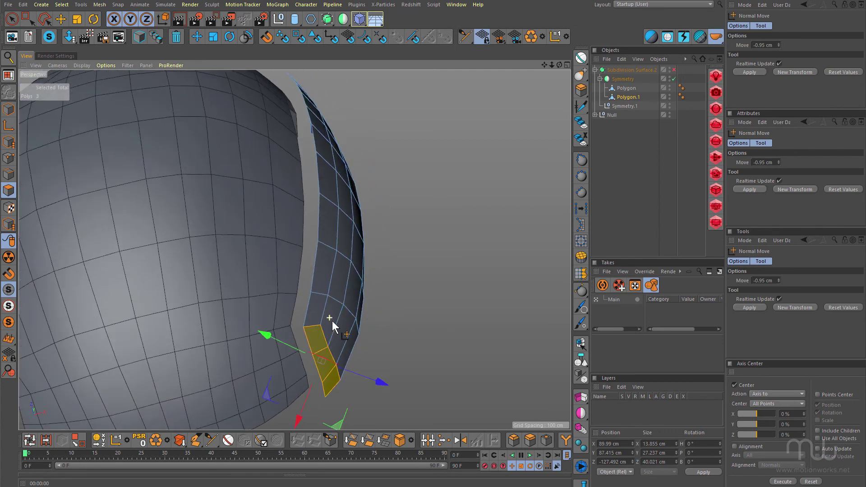
alt+drag(332, 320, 331, 317)
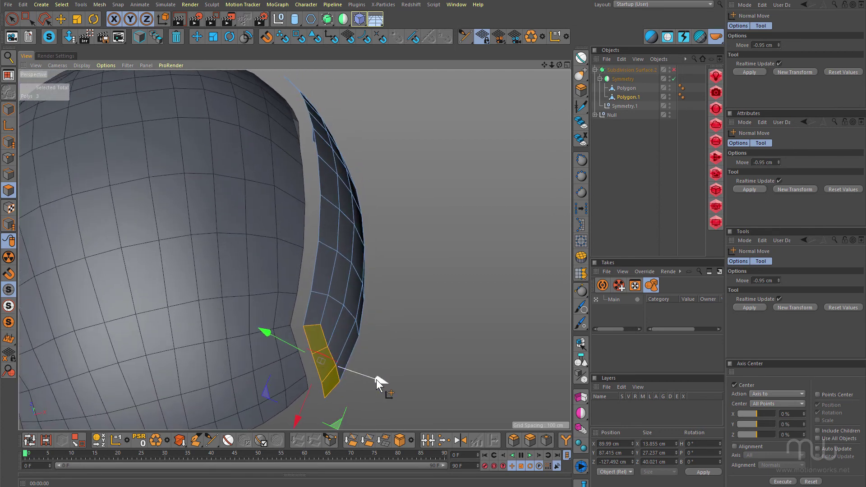
drag(376, 379, 358, 386)
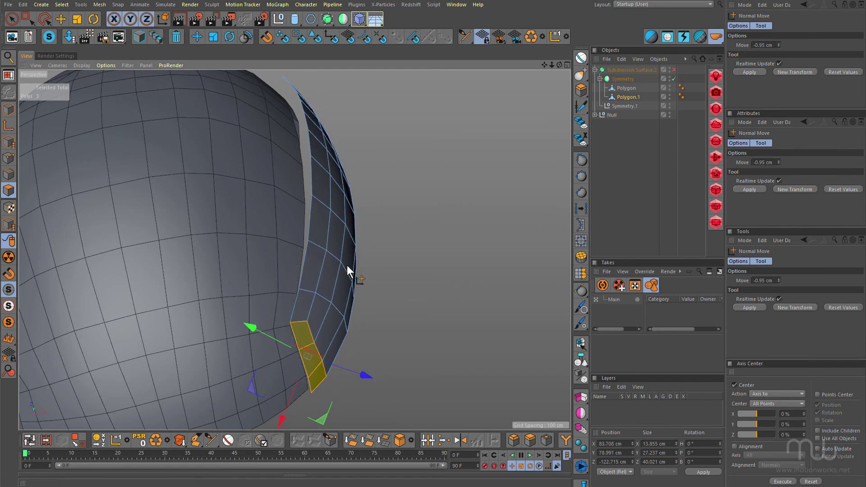
alt+drag(349, 271, 279, 243)
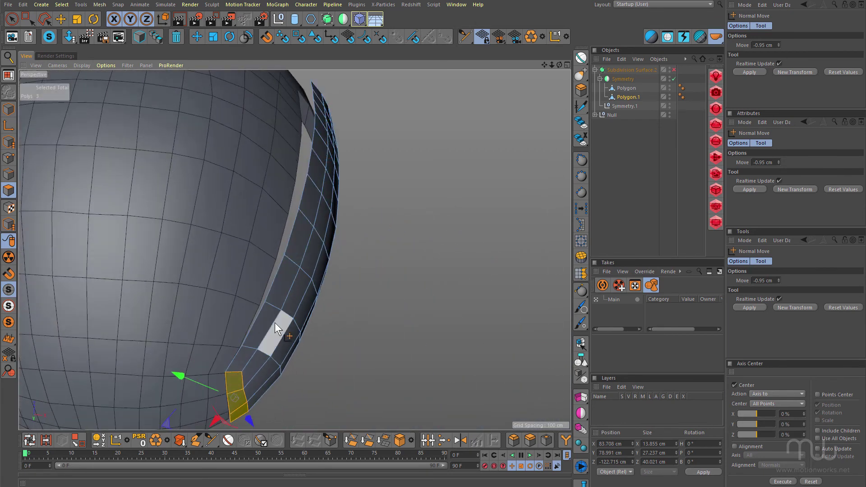
mouse_move(275, 322)
alt+mouse_down()
mouse_move(279, 305)
mouse_move(258, 287)
mouse_move(199, 283)
mouse_move(176, 230)
alt+mouse_up()
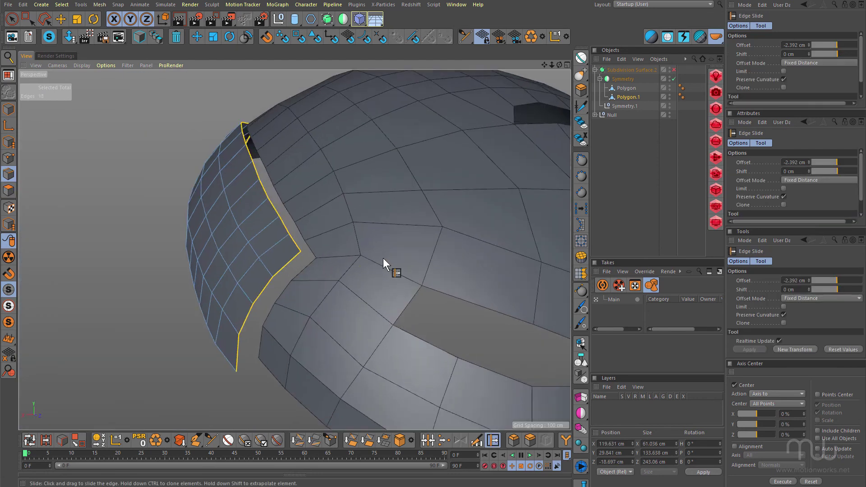
Connect Polygon and Polygon.1 into a single object, Polygon.2, deleting the originals
alt+drag(383, 257, 354, 257)
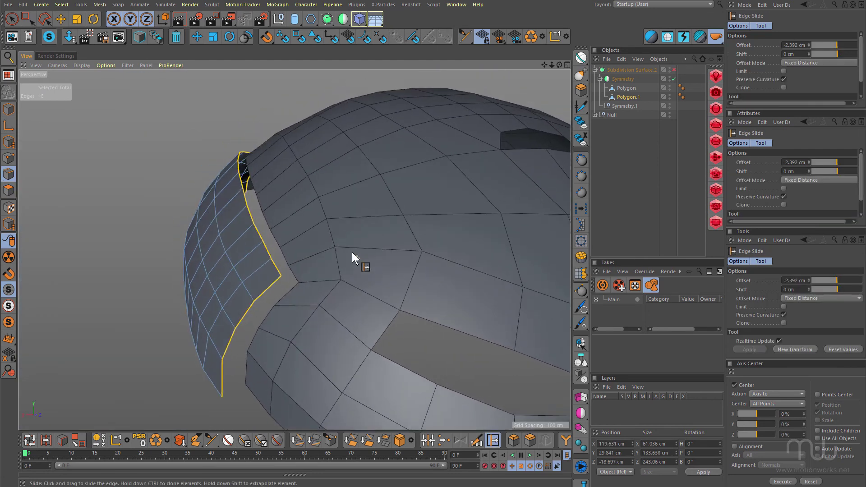
click(625, 89)
ctrl+click(626, 93)
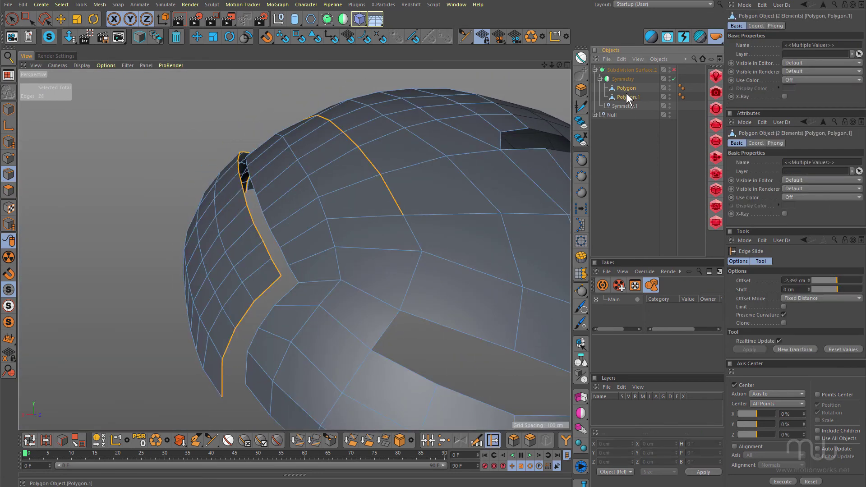
right_click(622, 88)
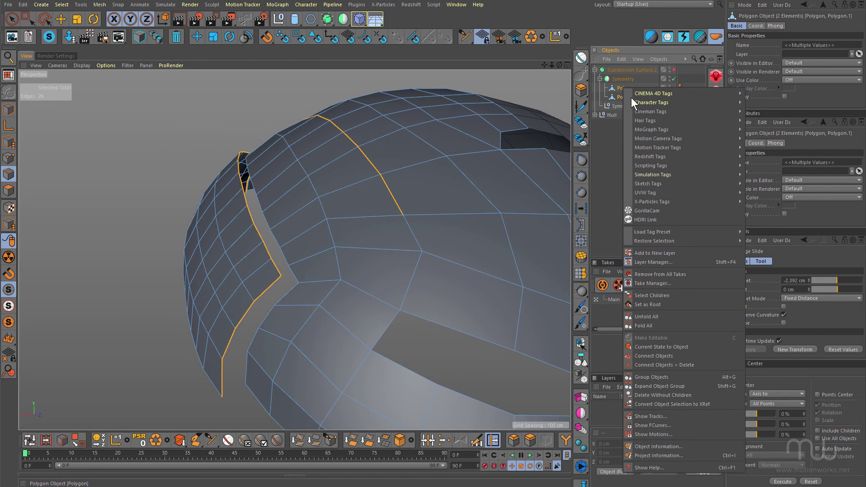
click(673, 365)
Loop-select the border edges on both sides of the slit
alt+drag(309, 272, 276, 262)
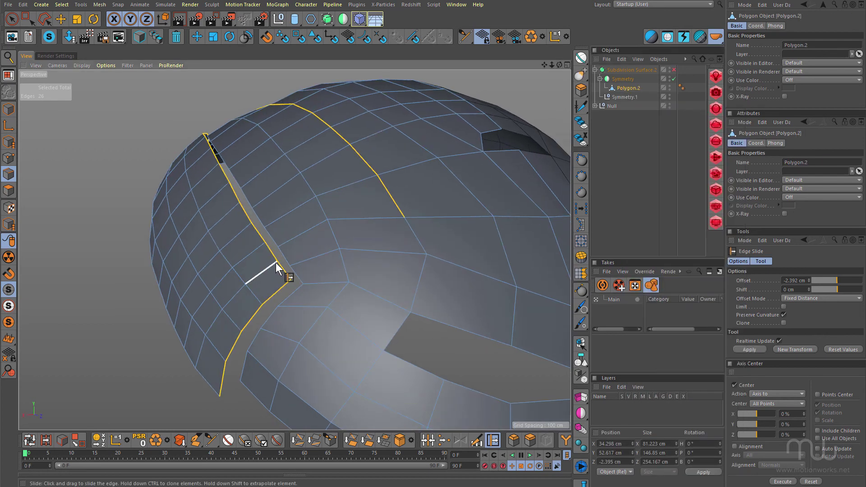
click(281, 263)
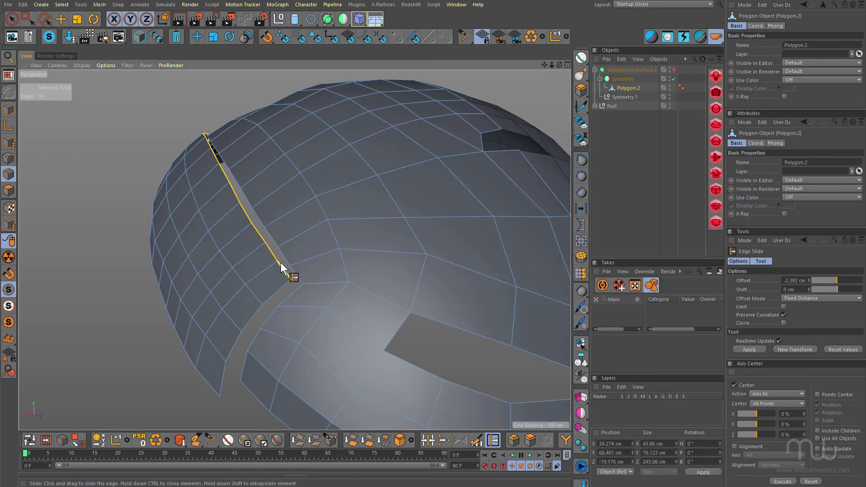
shift+click(284, 286)
shift+click(298, 284)
alt+drag(294, 287, 262, 276)
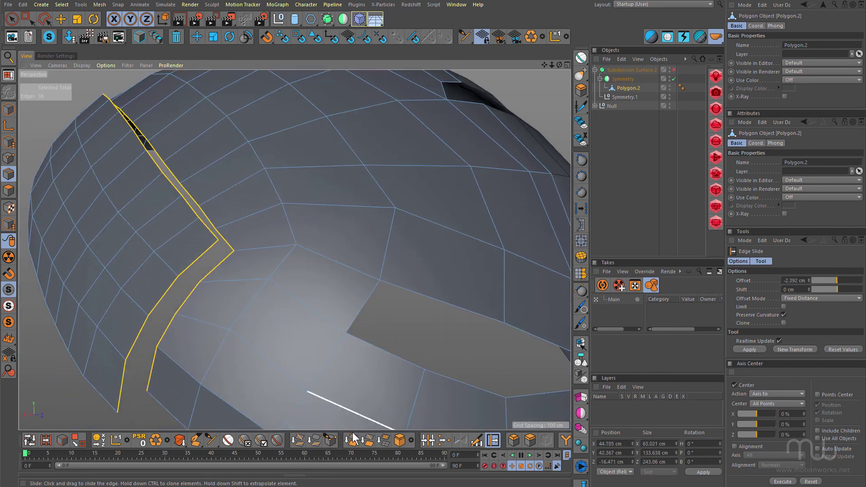
Use Stitch and Sew to drag across the slit, joining the plate's edge to the shell
click(427, 441)
alt+drag(232, 287, 209, 300)
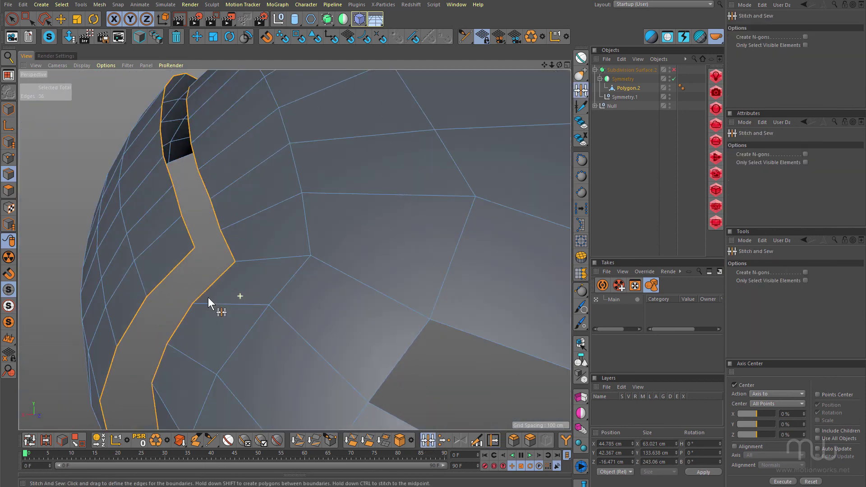
drag(195, 249, 262, 273)
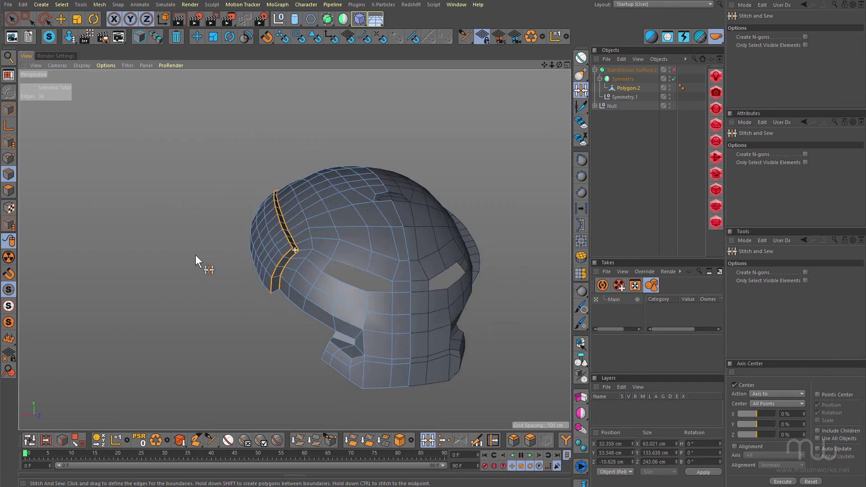
Orbit and zoom around the helmet's top and side to inspect the stitched slit edges
alt+drag(195, 255, 258, 312)
scroll(282, 258, up, 5)
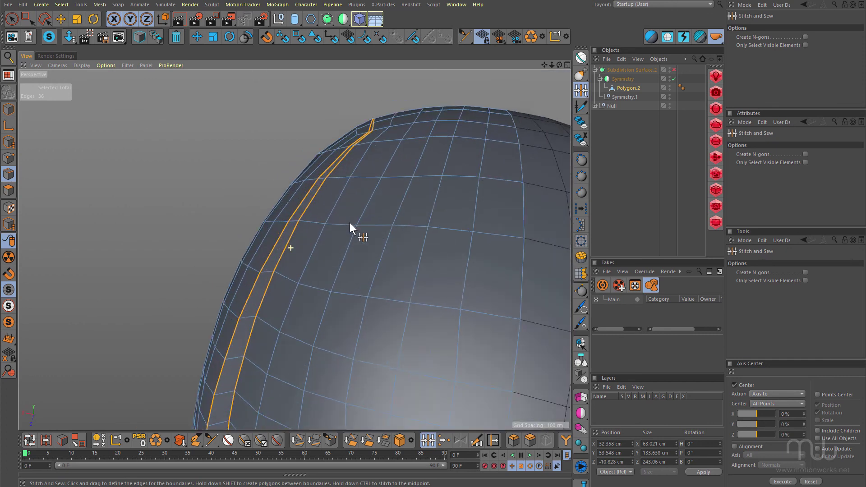
mouse_move(350, 228)
alt+mouse_down()
mouse_move(354, 200)
mouse_move(368, 228)
alt+mouse_up()
scroll(367, 228, up, 2)
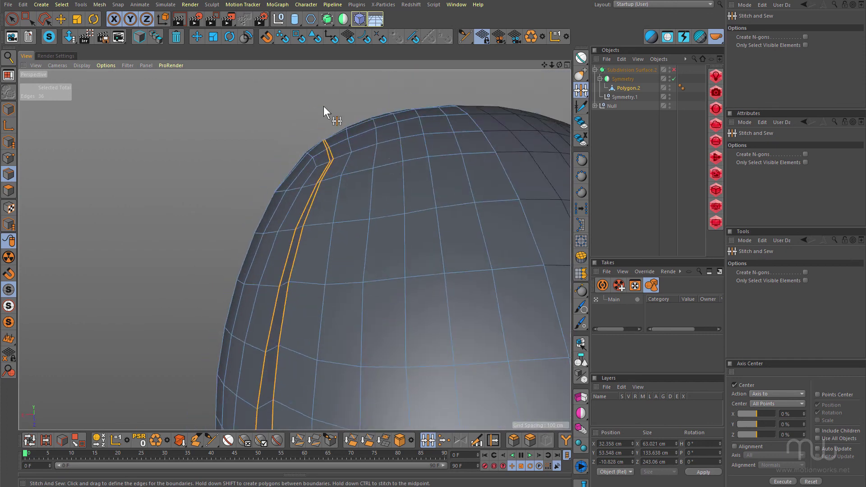
alt+drag(323, 106, 355, 246)
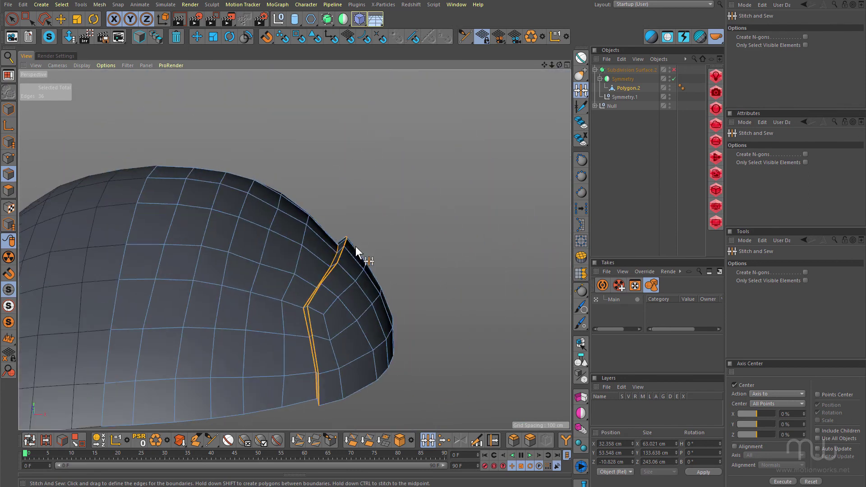
alt+drag(379, 329, 248, 224)
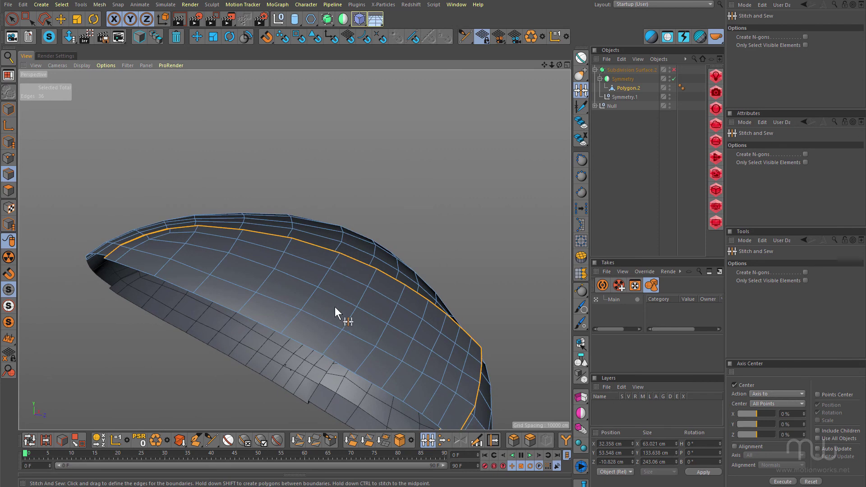